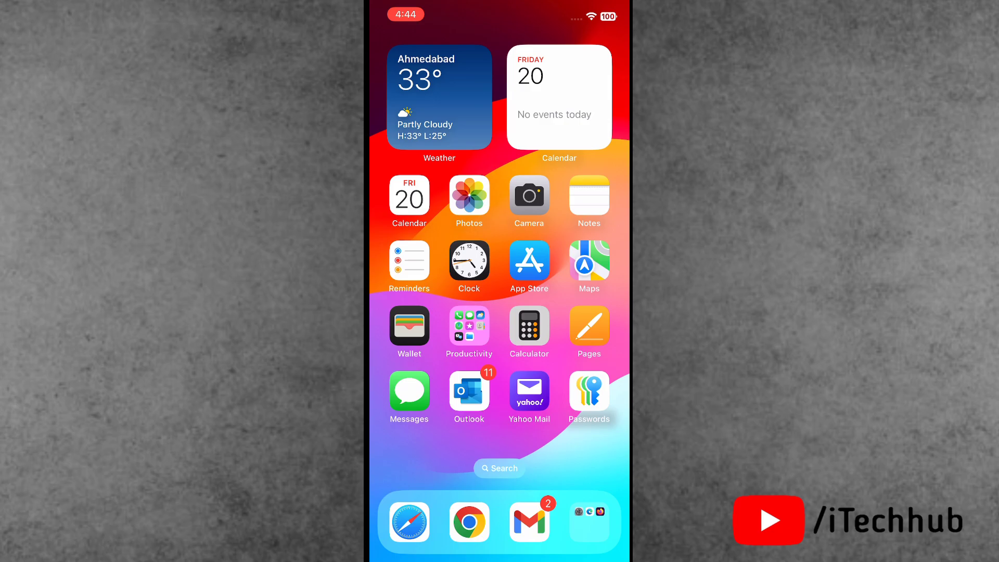
Step: Add the shared WiFi shortcut from the note's link, then return to the Home Screen
{"action": "left_click", "coordinate": [589, 197]}
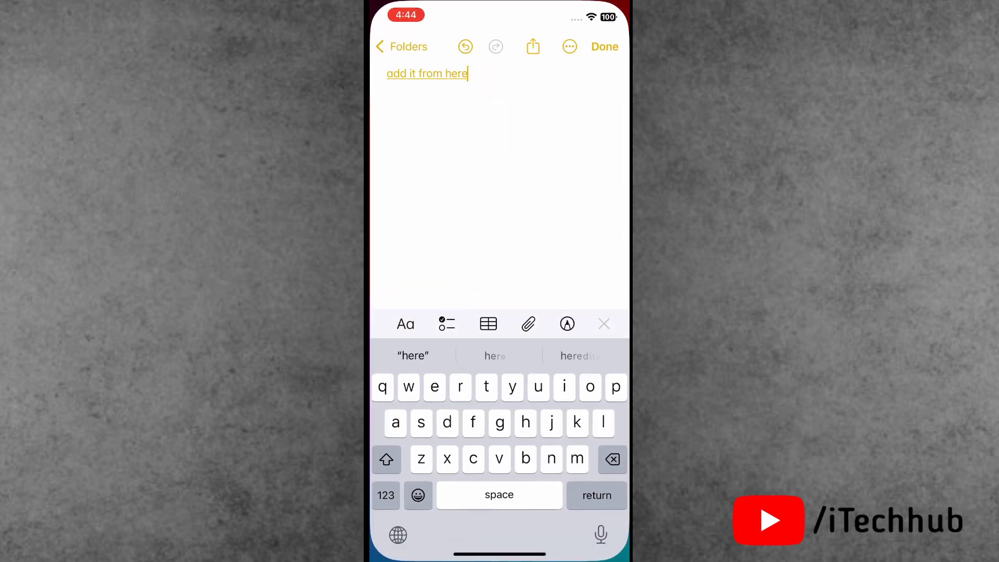
{"action": "left_click", "coordinate": [426, 73]}
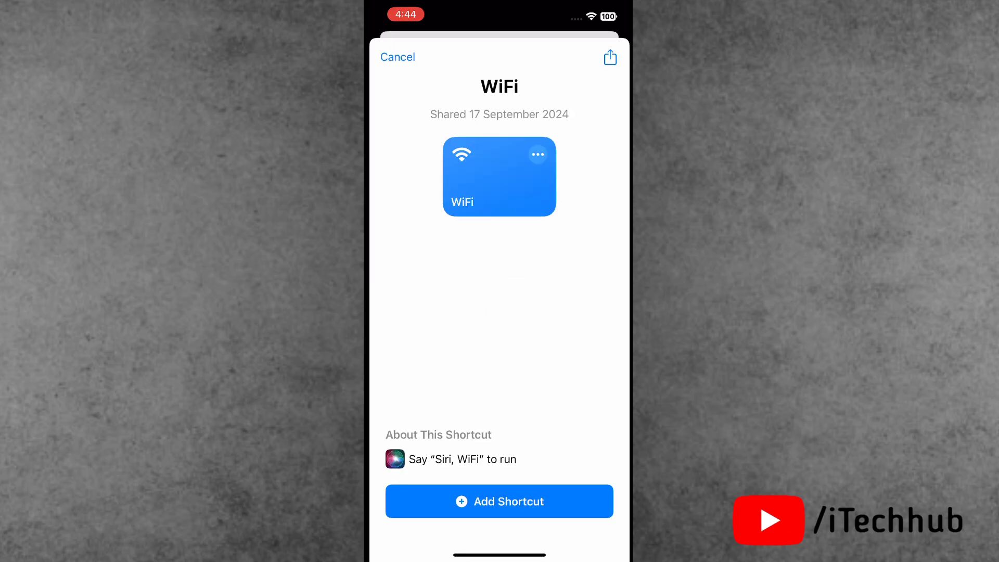
{"action": "left_click", "coordinate": [500, 501]}
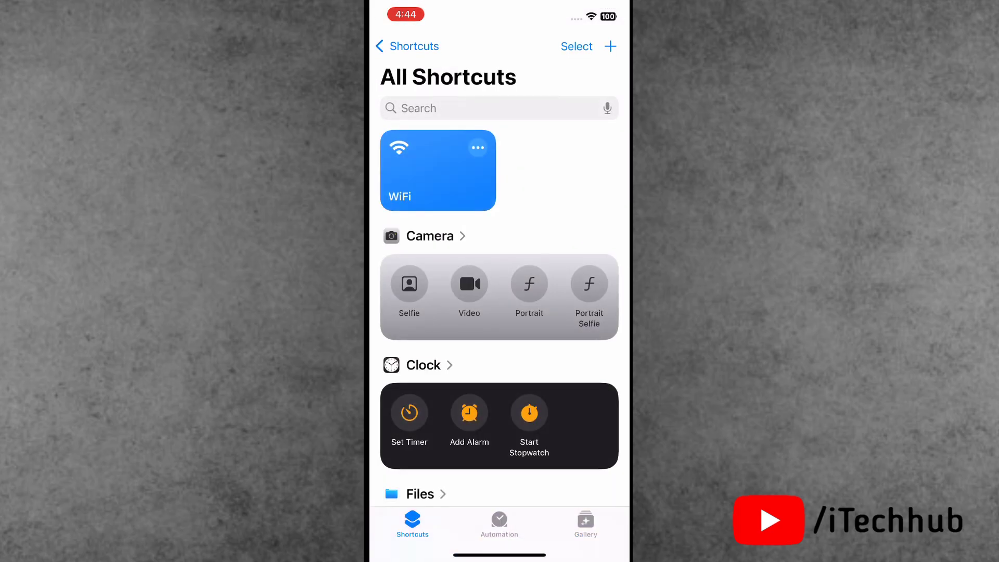
{"action": "left_click_drag", "start_coordinate": [499, 555], "coordinate": [499, 313]}
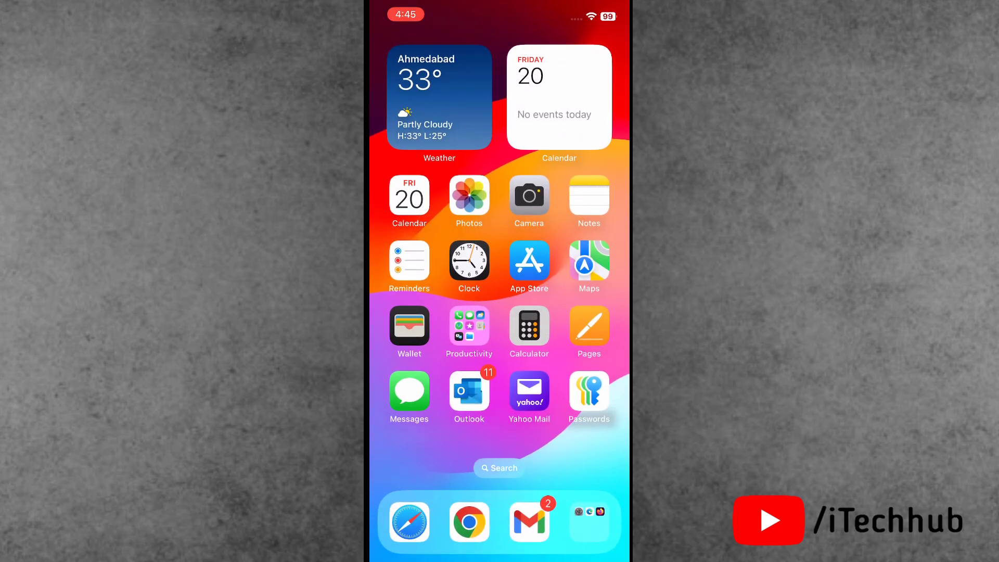
Step: Open Control Center, enter layout editing with +, and choose Add a Control
{"action": "left_click_drag", "start_coordinate": [601, 12], "coordinate": [601, 312]}
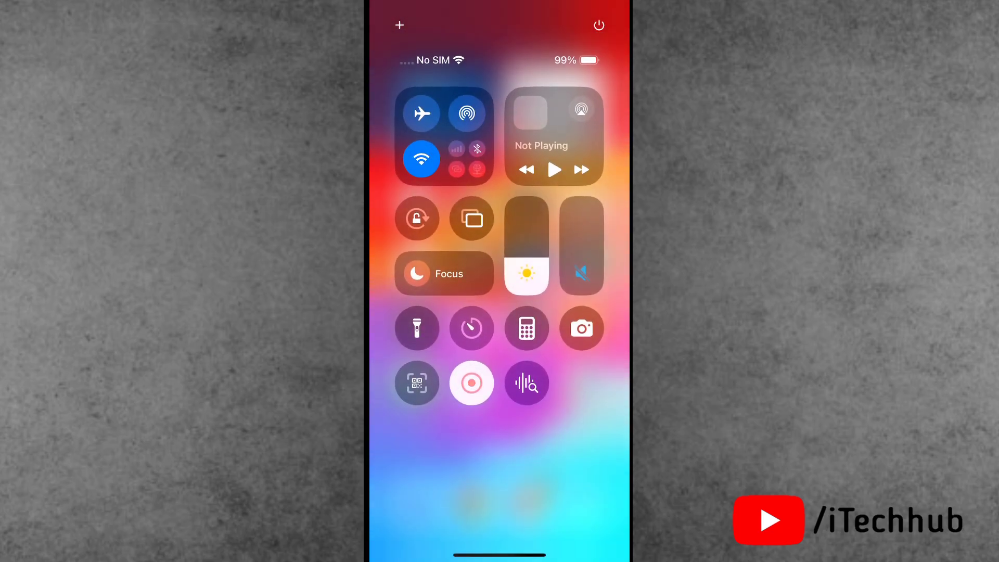
{"action": "left_click", "coordinate": [399, 25]}
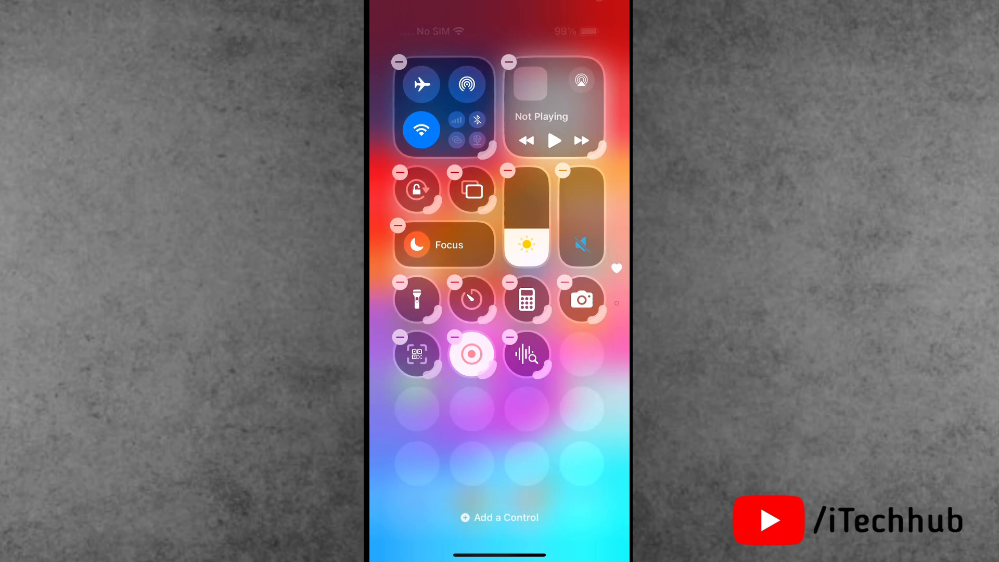
{"action": "left_click", "coordinate": [500, 513]}
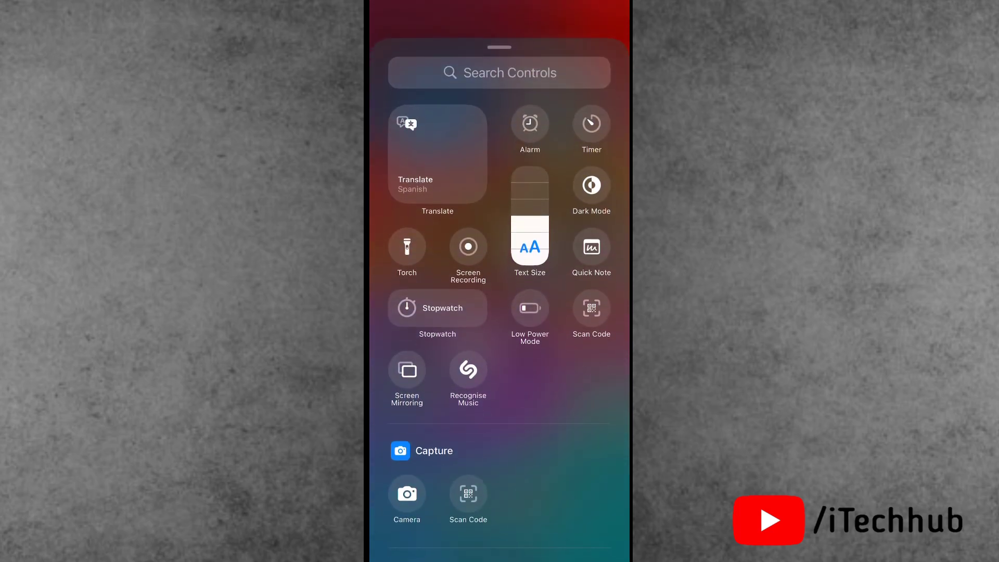
Step: Search the controls gallery for 'sh' and pick the Shortcut control
{"action": "left_click", "coordinate": [499, 73]}
{"action": "type", "text": "shi"}
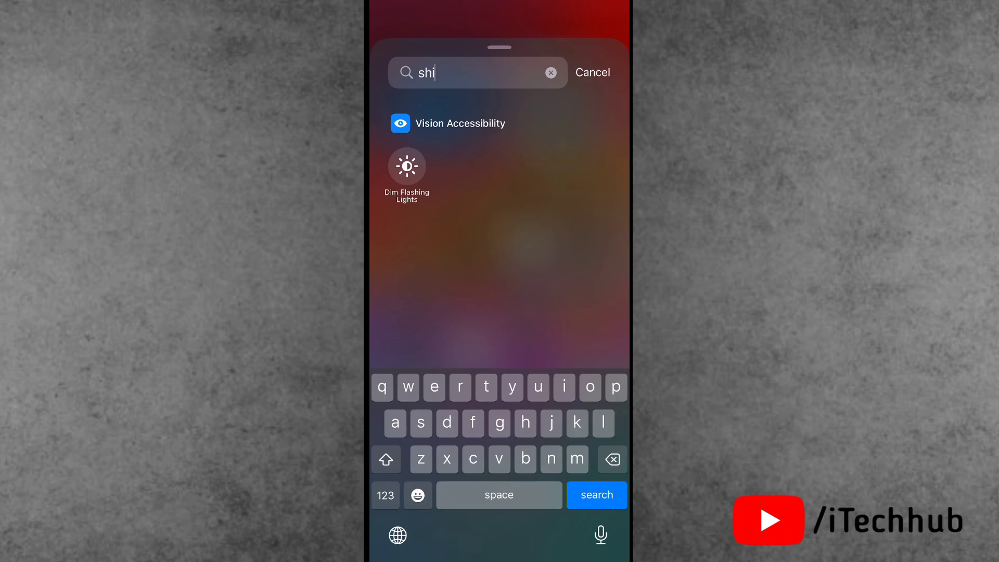
{"action": "key", "text": "BackSpace"}
{"action": "left_click", "coordinate": [438, 166]}
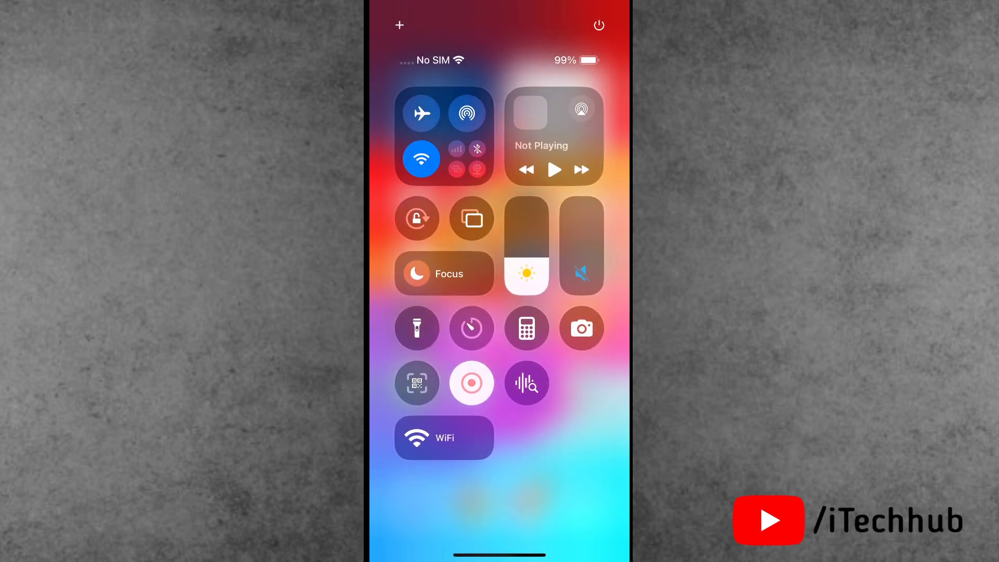
Step: Toggle Wi-Fi off and on with the WiFi tile, then close Control Center to the App Library
{"action": "left_click", "coordinate": [445, 437]}
{"action": "left_click", "coordinate": [444, 437]}
{"action": "left_click_drag", "start_coordinate": [500, 551], "coordinate": [500, 234]}
{"action": "left_click_drag", "start_coordinate": [594, 313], "coordinate": [406, 313]}
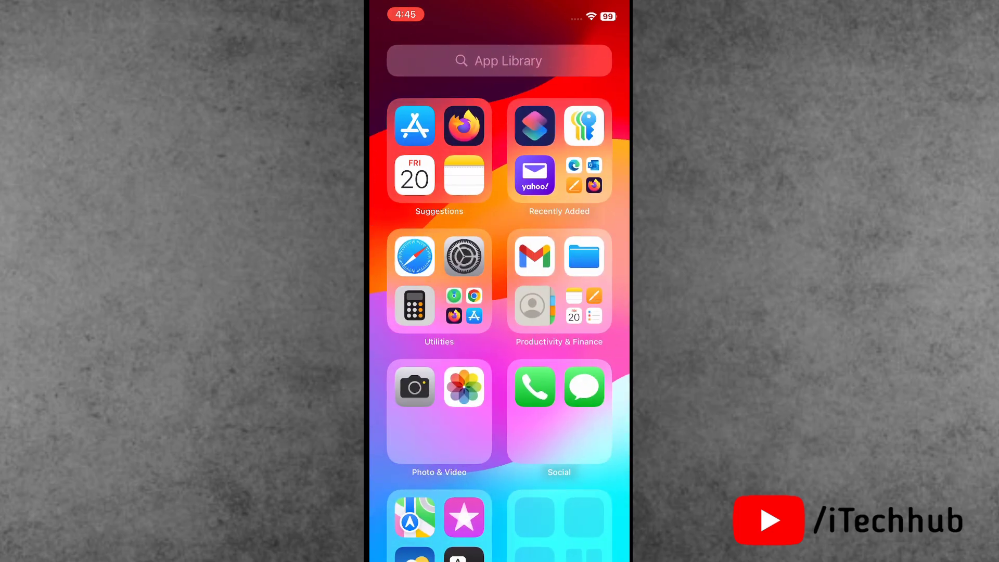
Step: Swipe right from the App Library to the first Home Screen page with widgets
{"action": "mouse_move", "coordinate": [407, 312]}
{"action": "left_mouse_down"}
{"action": "mouse_move", "coordinate": [593, 312]}
{"action": "mouse_move", "coordinate": [406, 312]}
{"action": "mouse_move", "coordinate": [468, 312]}
{"action": "left_mouse_up"}
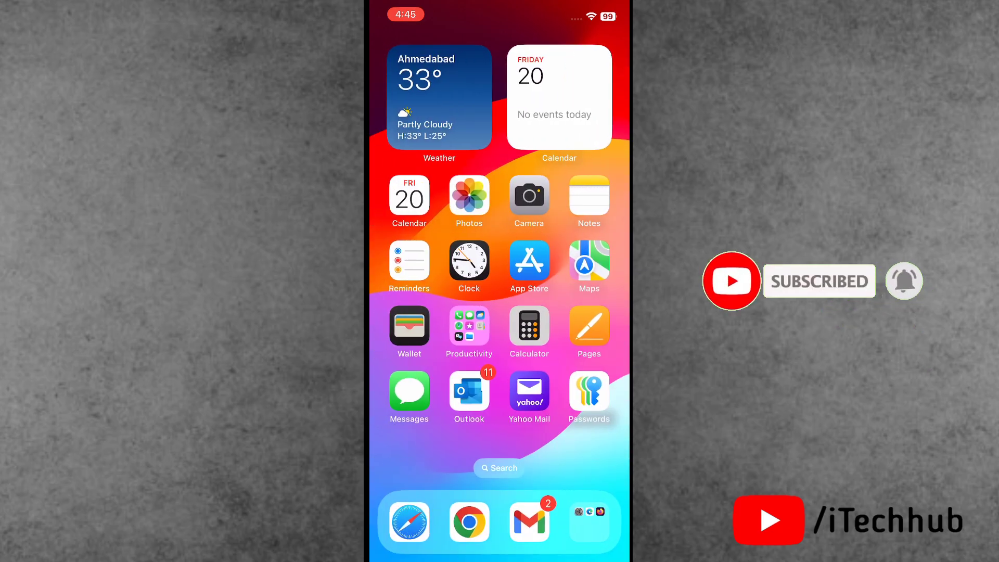